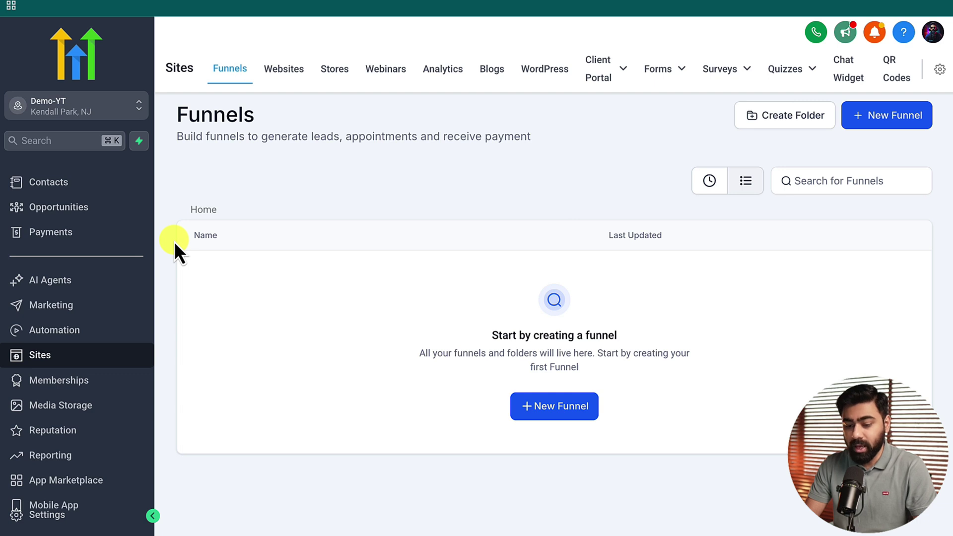
- Switch to the Stores list and dismiss the Create New Store form without creating a store
click(336, 72)
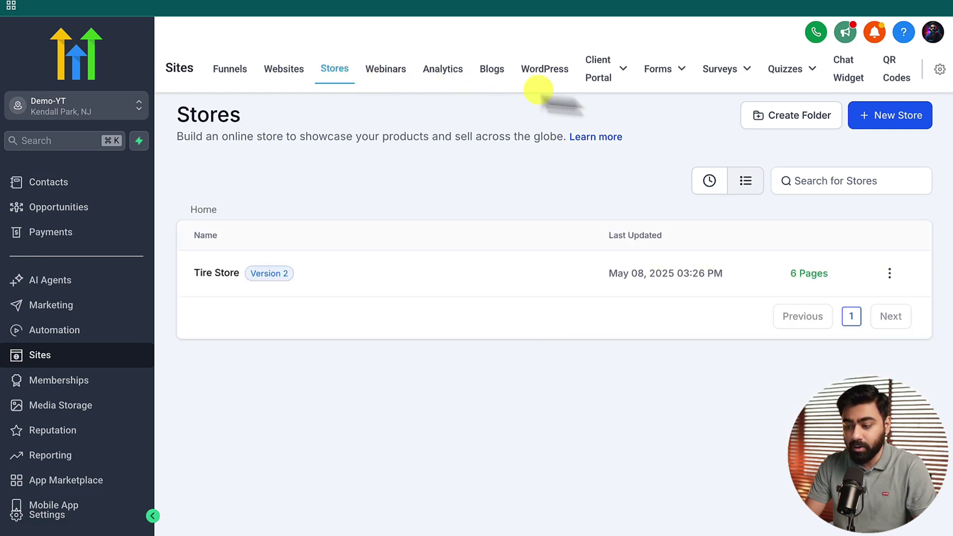
click(872, 122)
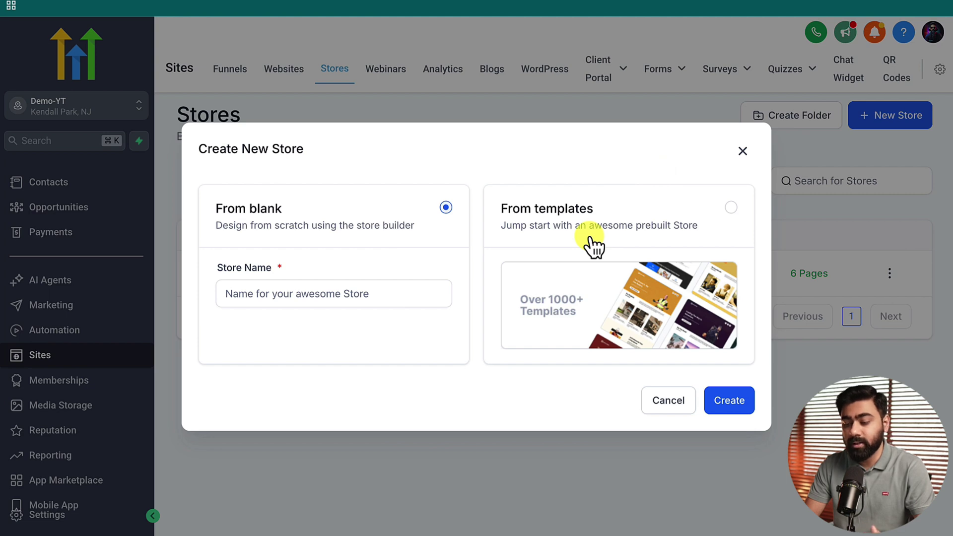
click(742, 151)
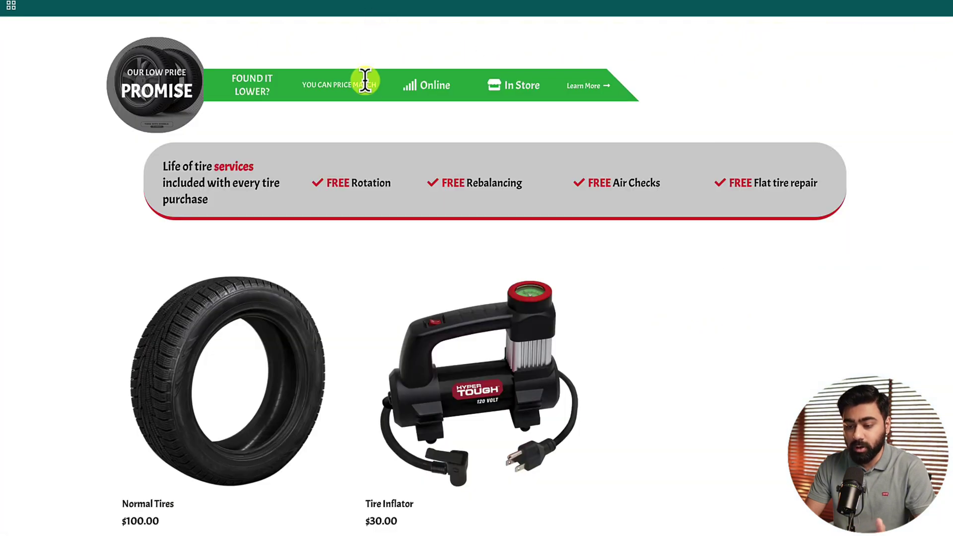
- Browse the Tire Store storefront and open its customer login page from the header user icon
scroll(365, 84, down, 3)
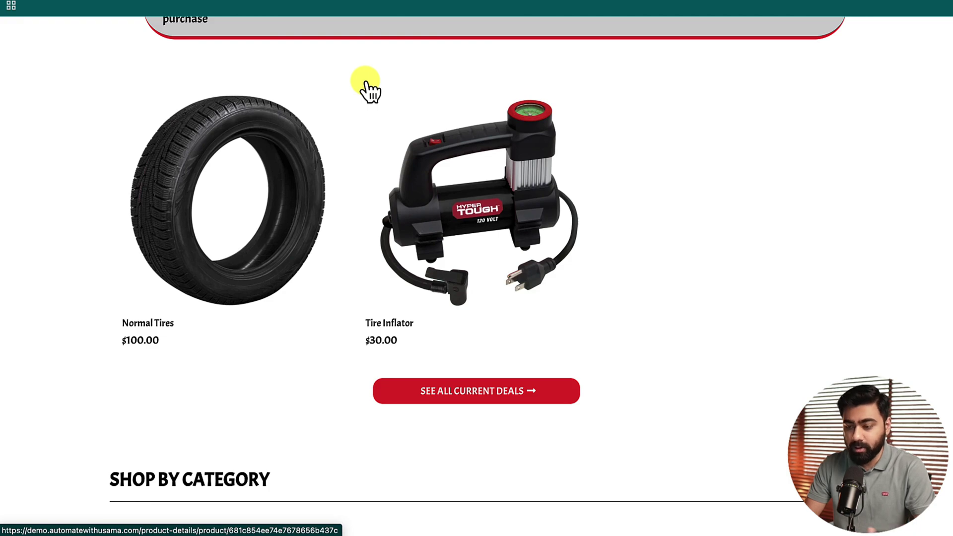
scroll(596, 163, up, 10)
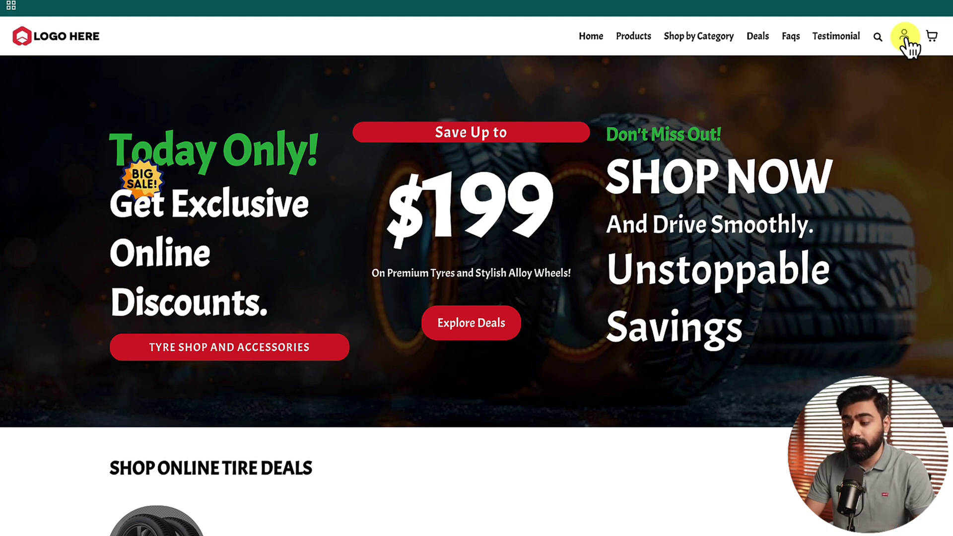
click(906, 38)
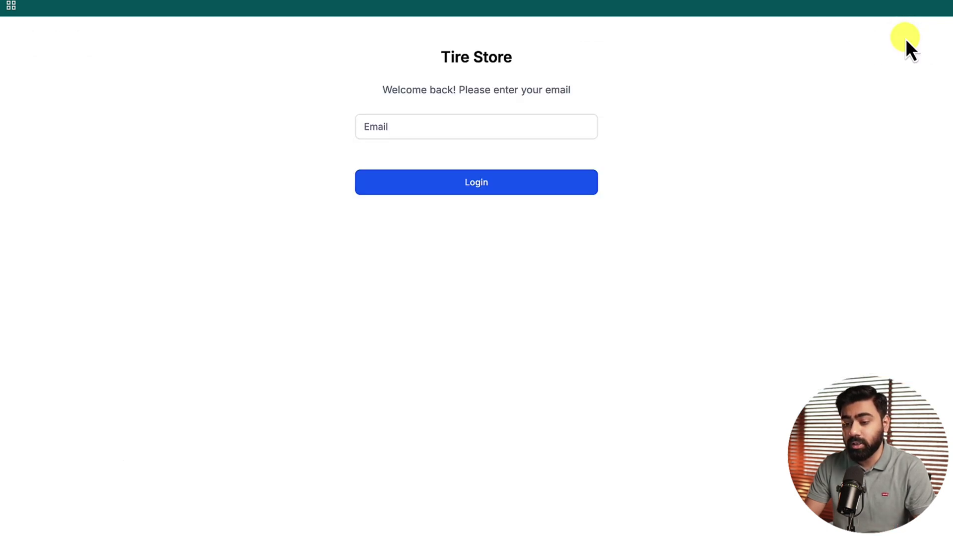
click(576, 118)
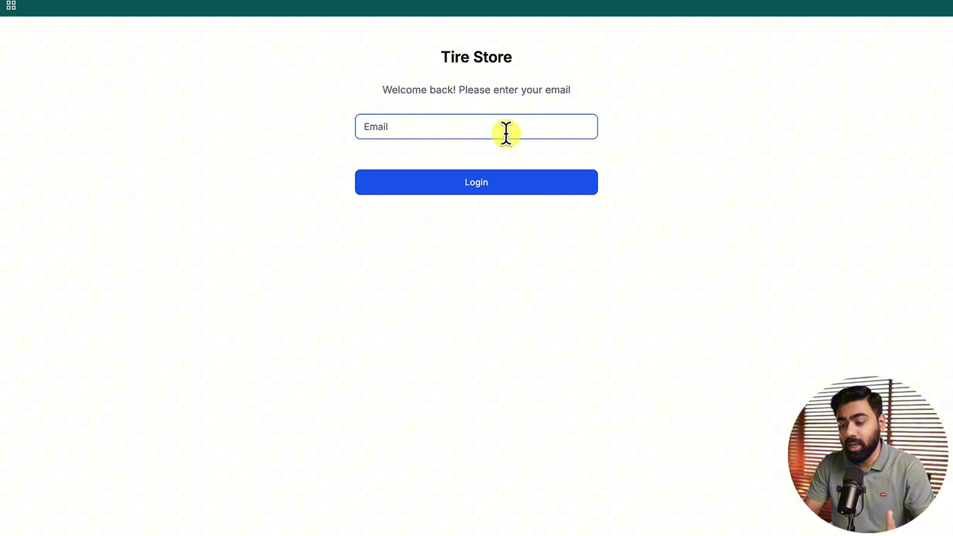
click(456, 101)
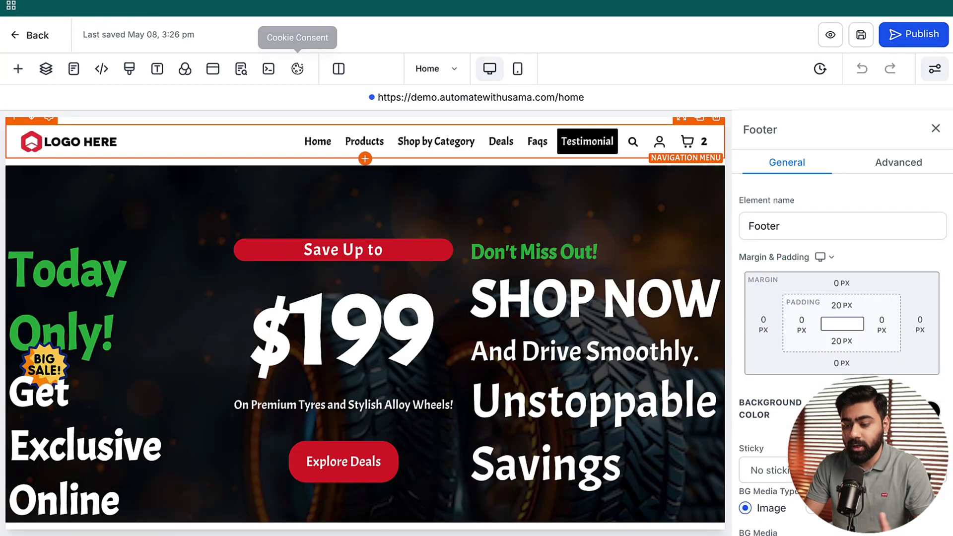
- Scroll through the Tire Store Home page canvas in the builder and preview it
scroll(395, 205, down, 5)
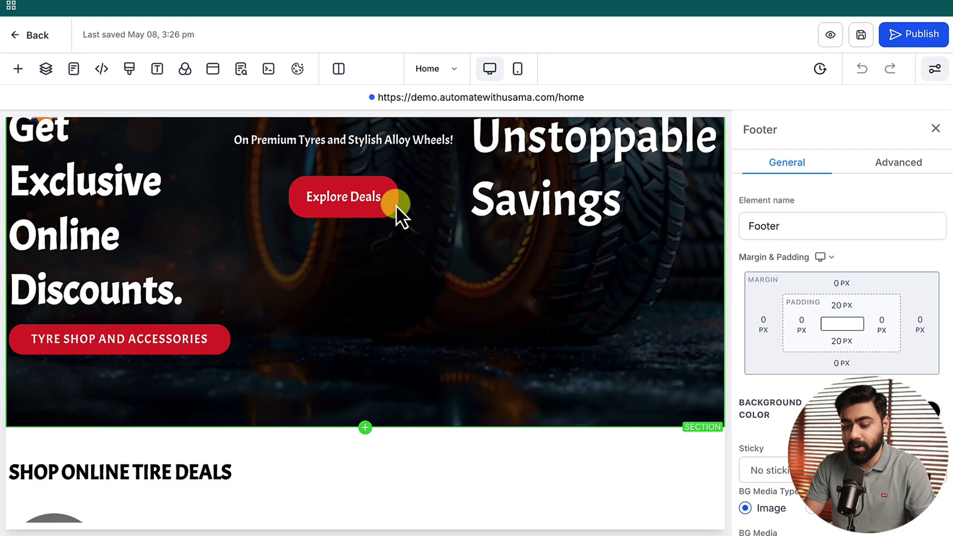
scroll(395, 205, down, 5)
scroll(396, 204, down, 5)
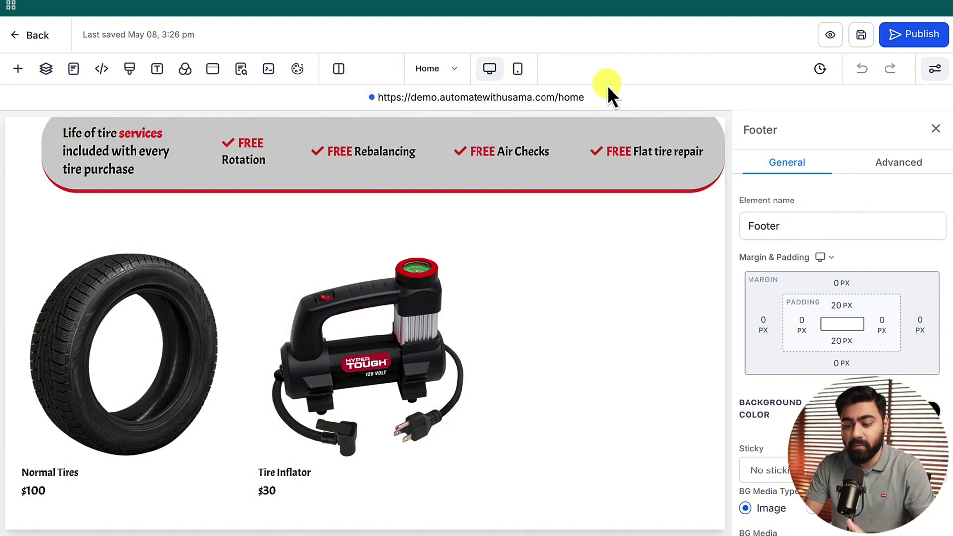
click(830, 34)
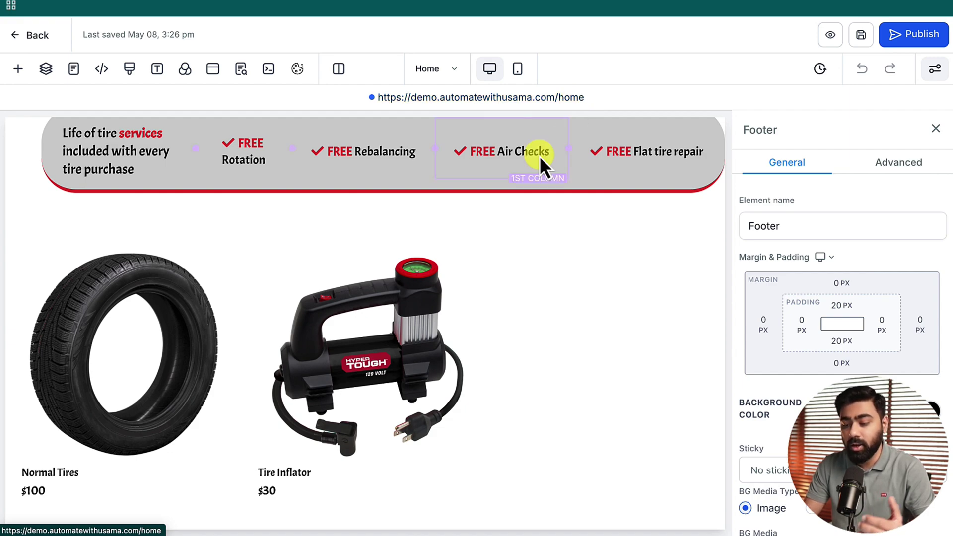
scroll(543, 159, up, 15)
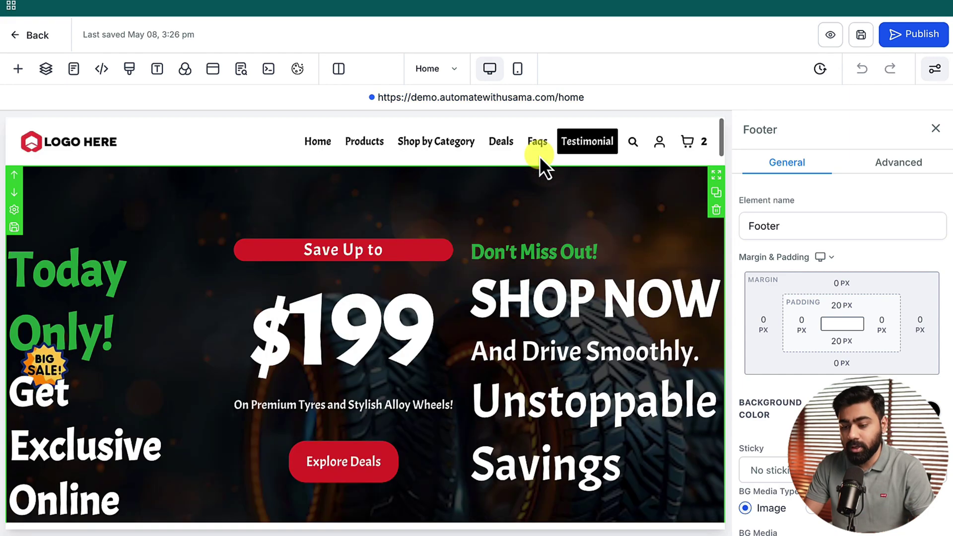
- Select the Navigation Menu and toggle Enable Customer Login off, then back on
click(374, 143)
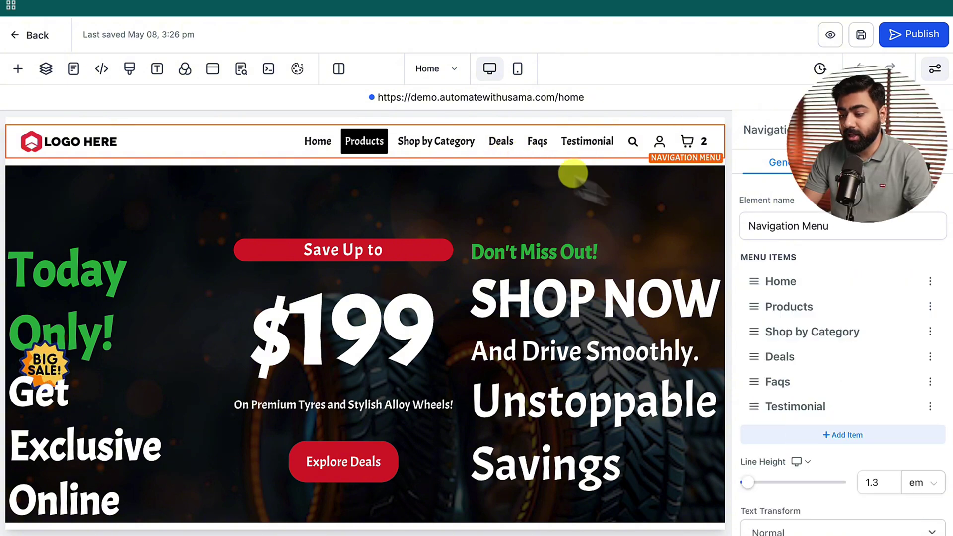
scroll(818, 265, down, 1)
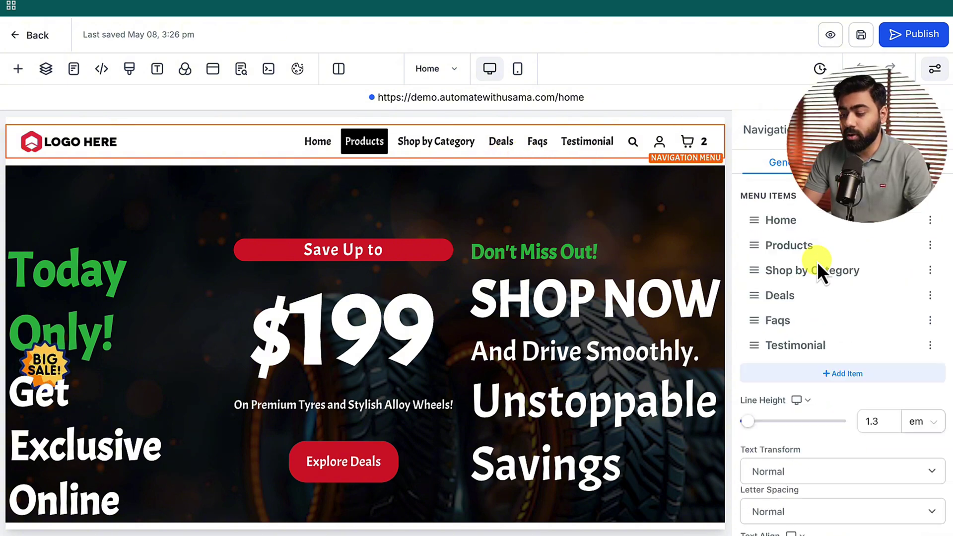
scroll(817, 261, down, 10)
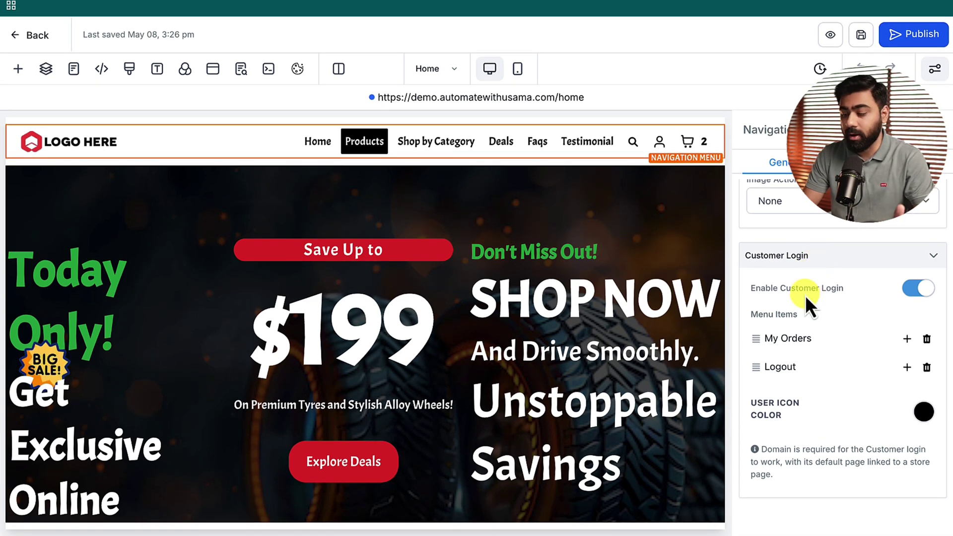
click(905, 294)
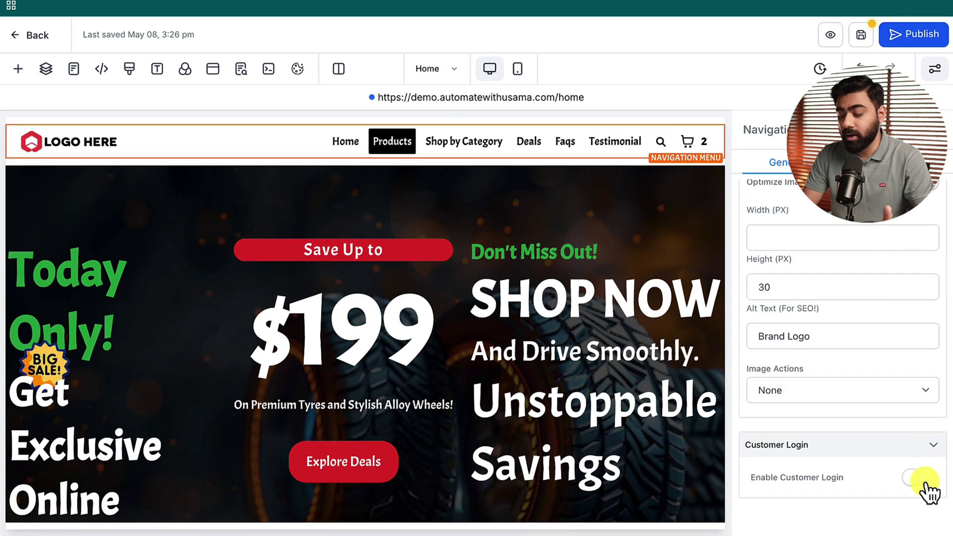
click(921, 479)
scroll(853, 374, down, 4)
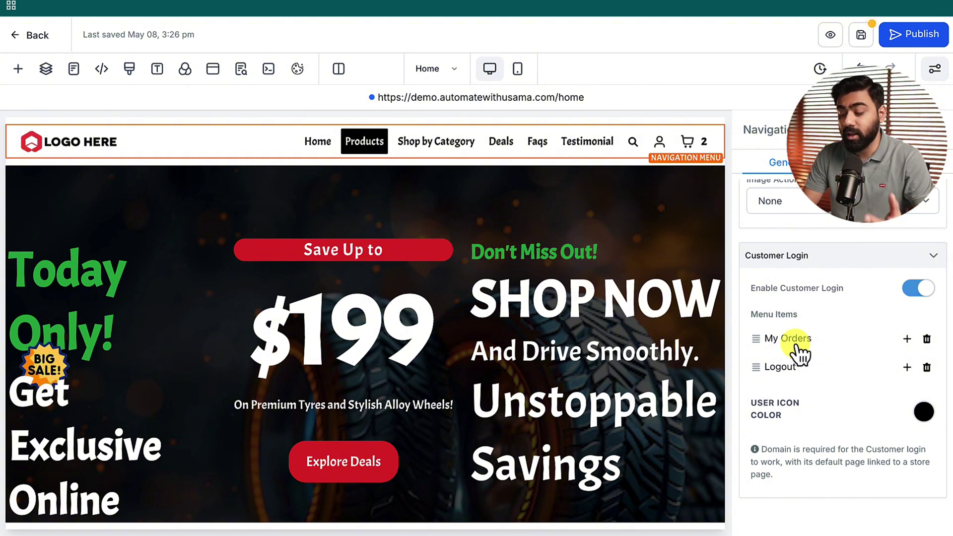
- Review the My Orders item settings, then add and remove a duplicate Logout item
click(791, 343)
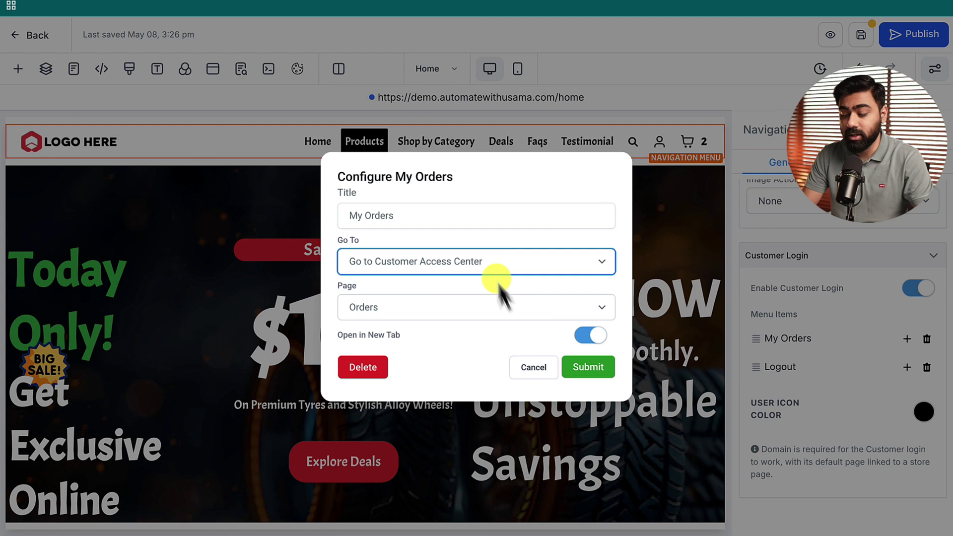
click(533, 368)
click(907, 367)
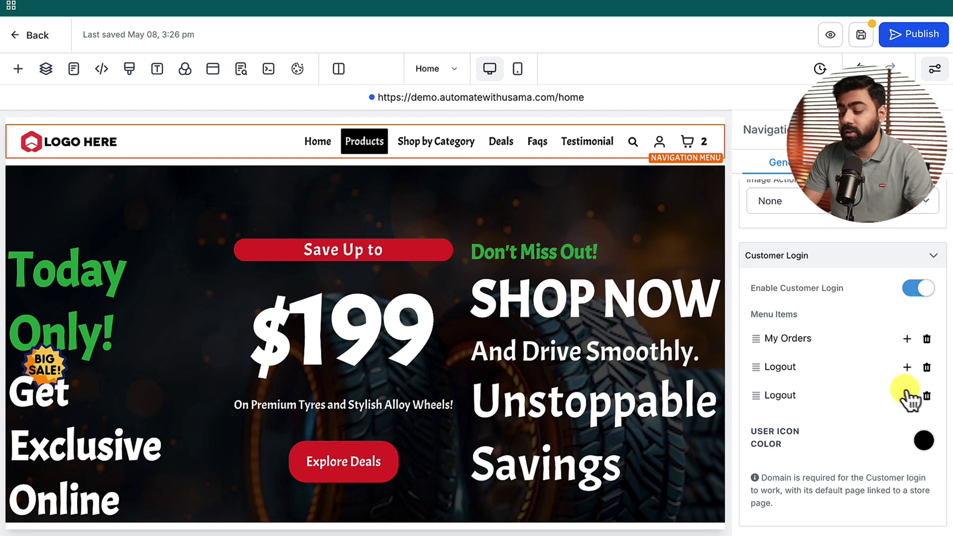
click(927, 396)
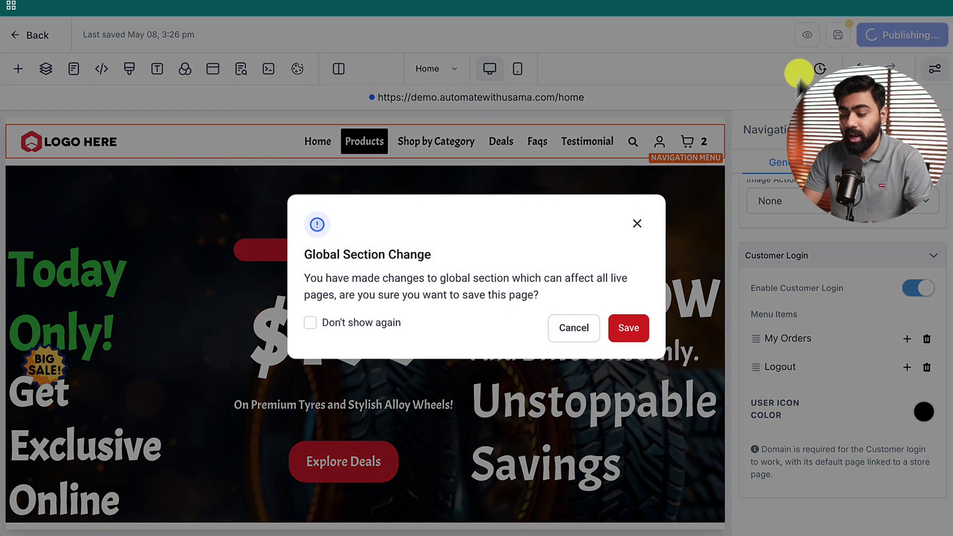
- Confirm the global navigation change and load the Tire Store storefront home page
click(629, 326)
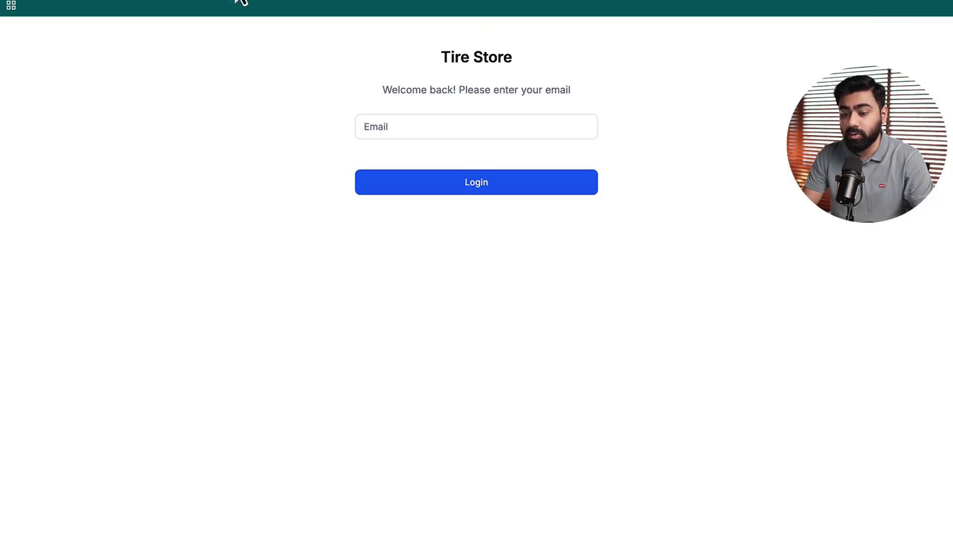
click(550, 1)
key(Escape)
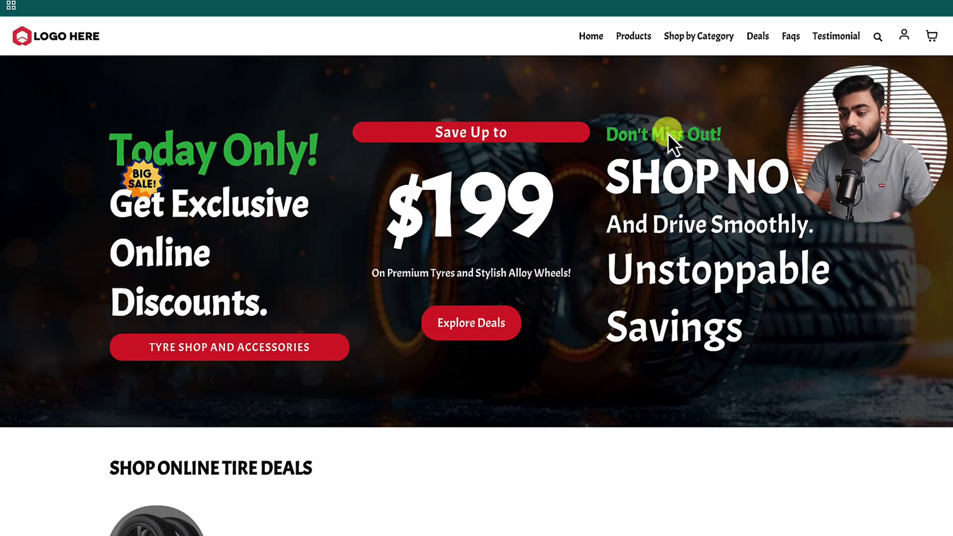
- Open the customer login page, then return to the store home and scroll to the deals
click(903, 37)
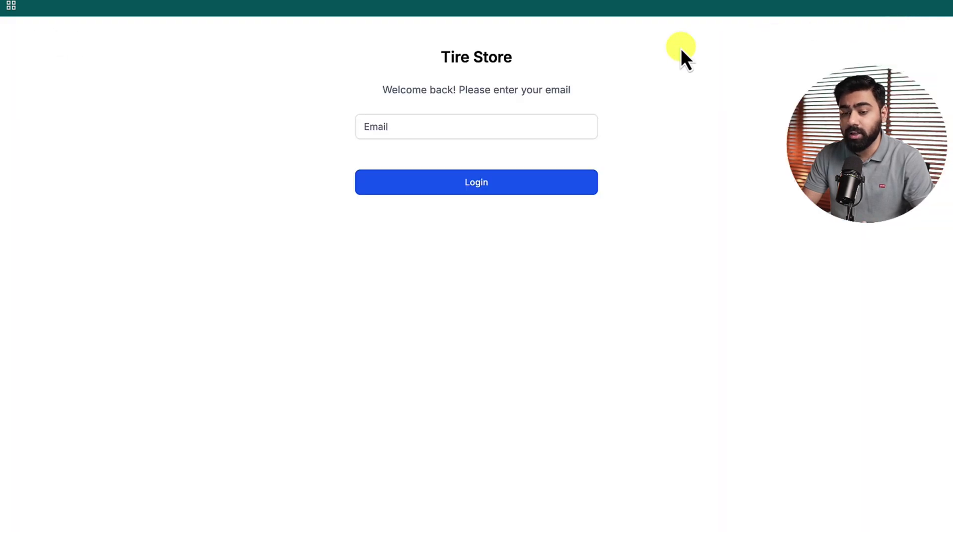
click(107, 7)
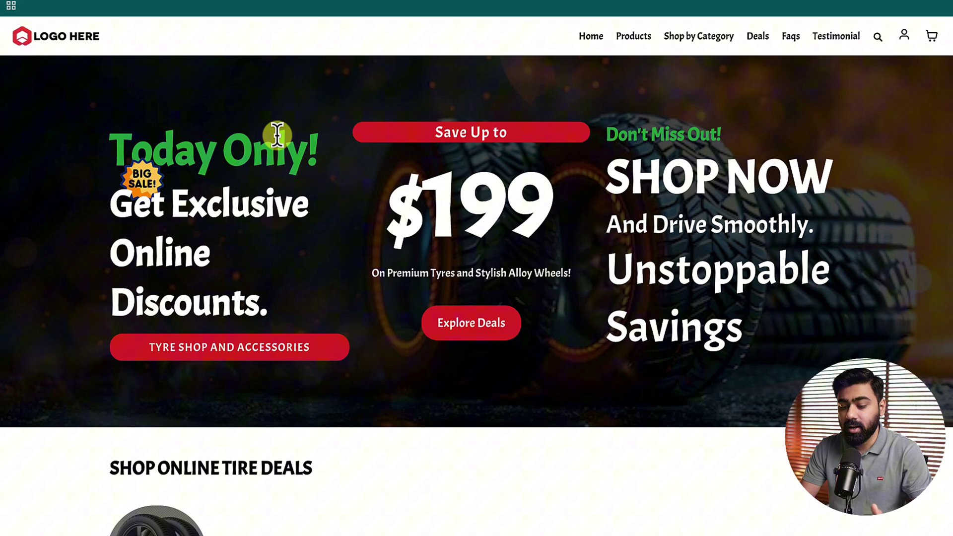
scroll(277, 137, down, 10)
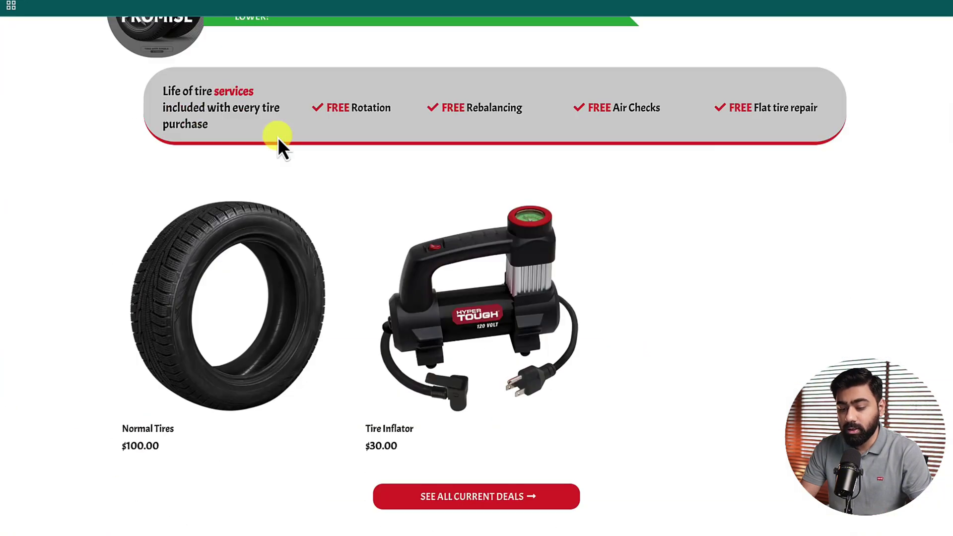
- Add two Normal Tires to the cart and open the cart page
click(246, 273)
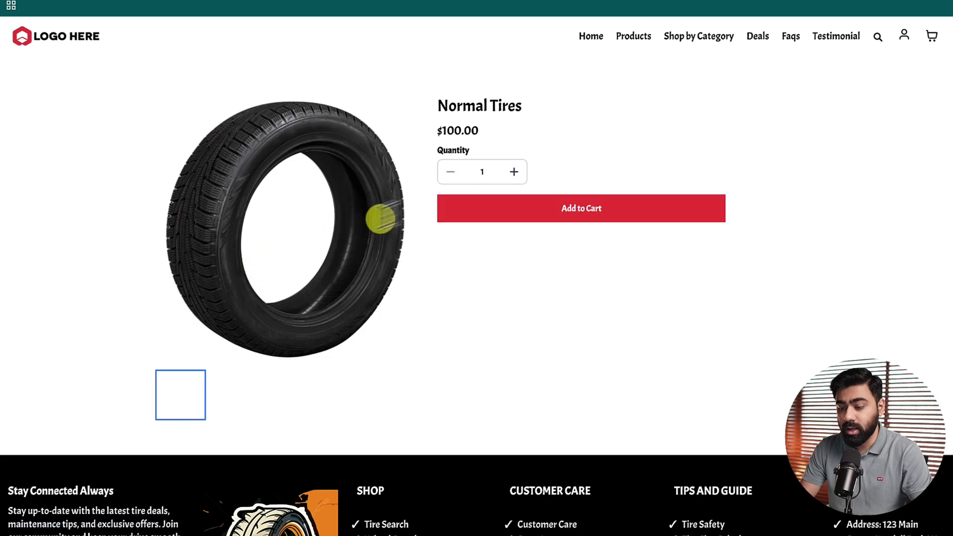
click(514, 171)
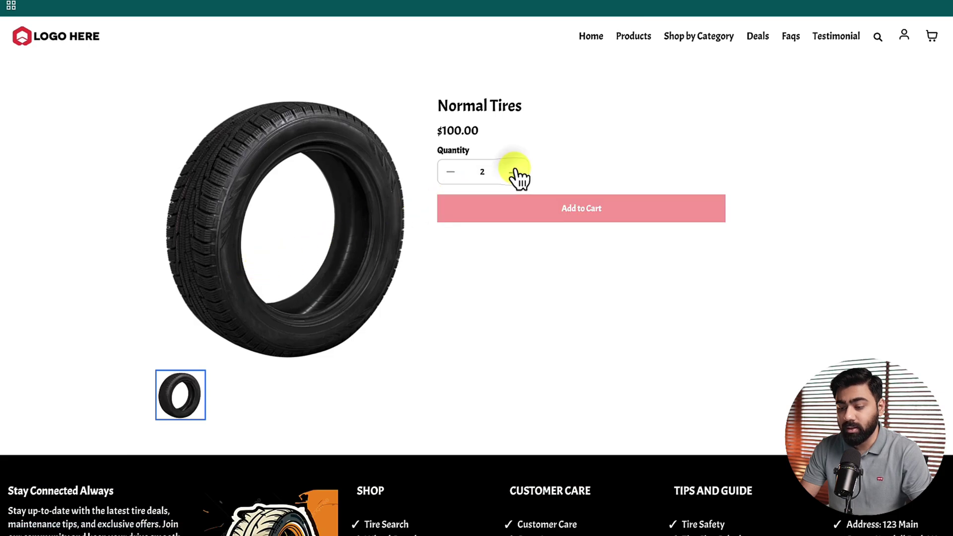
click(547, 208)
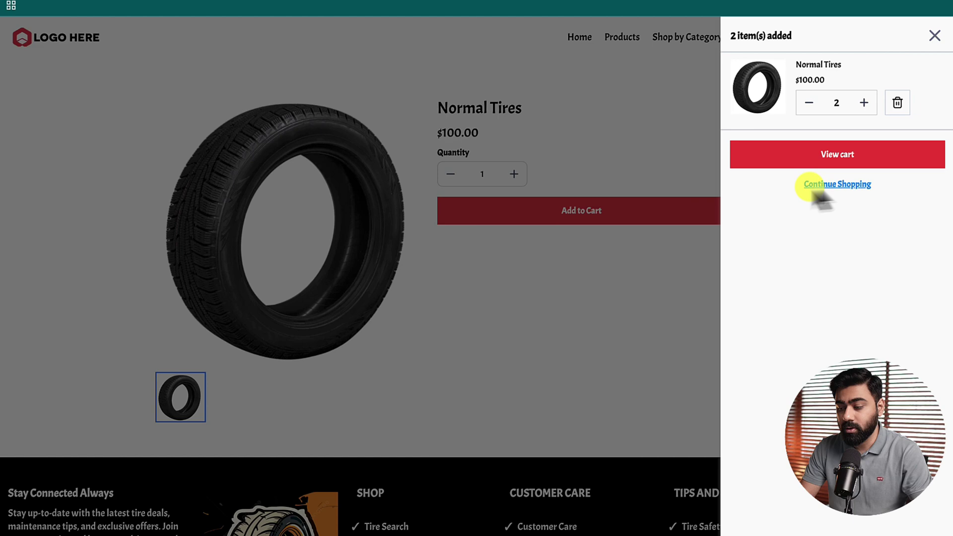
click(822, 156)
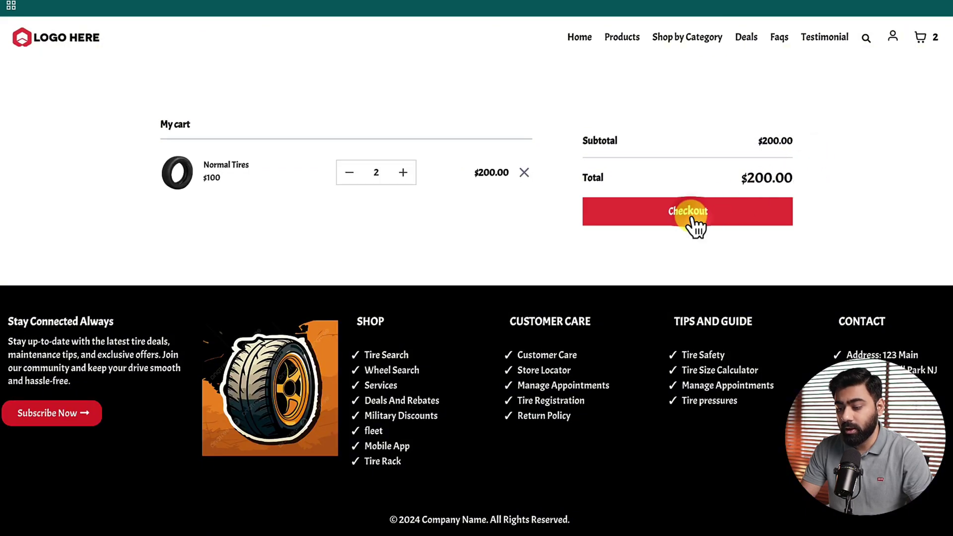
- Check out with autofilled contact email and shipping details, and make the $200.00 payment
click(696, 228)
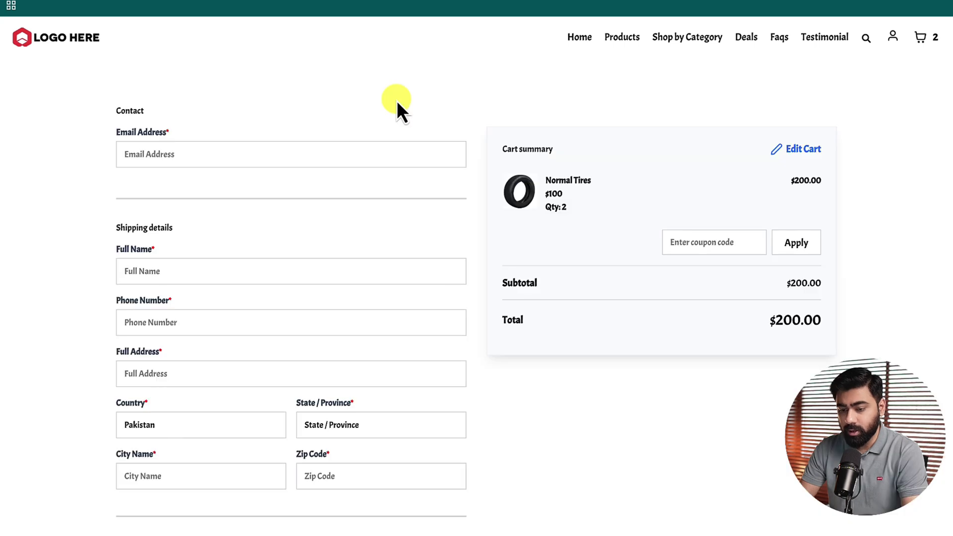
click(211, 156)
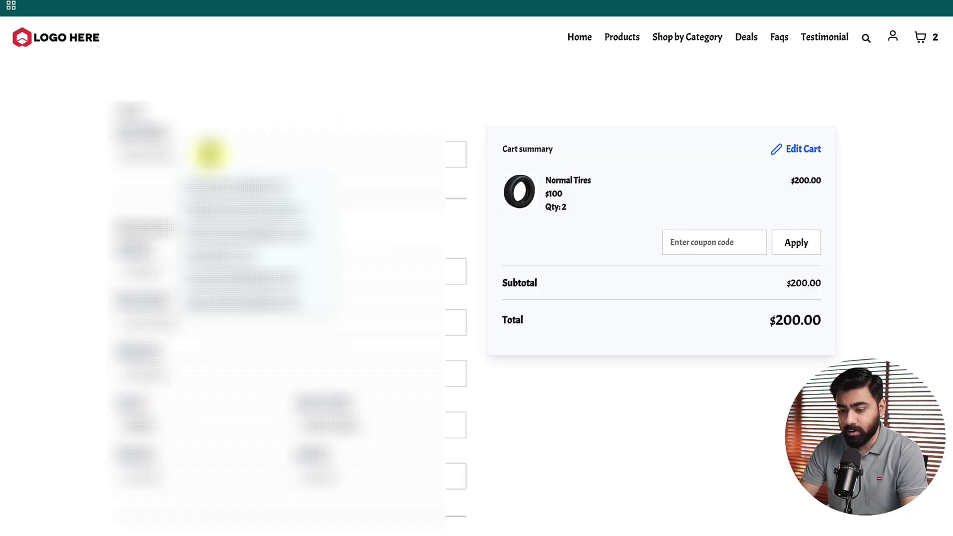
click(223, 187)
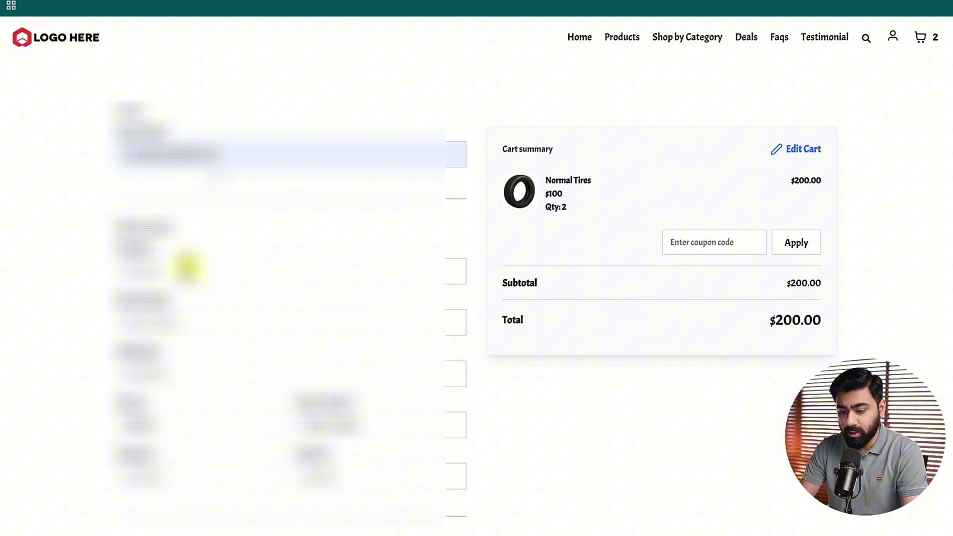
click(184, 270)
scroll(329, 214, down, 5)
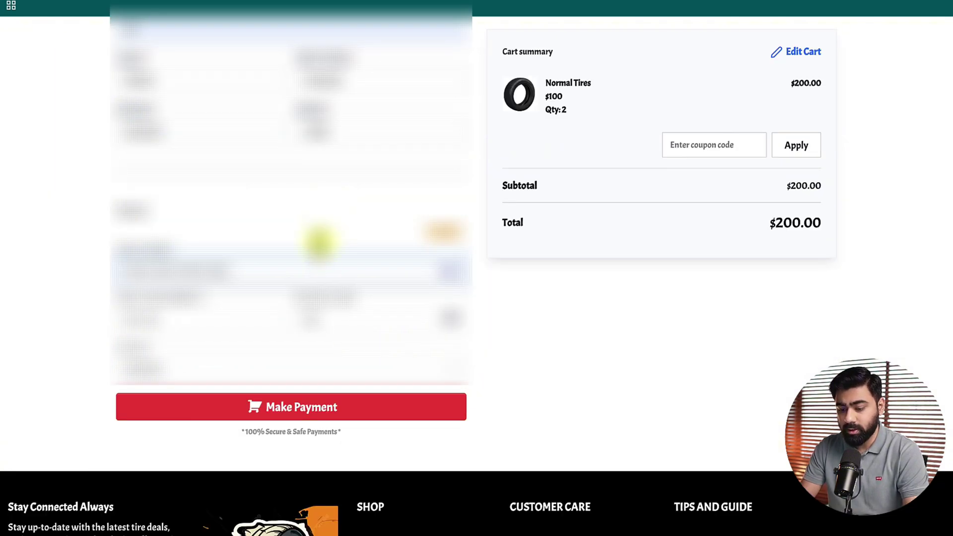
click(277, 405)
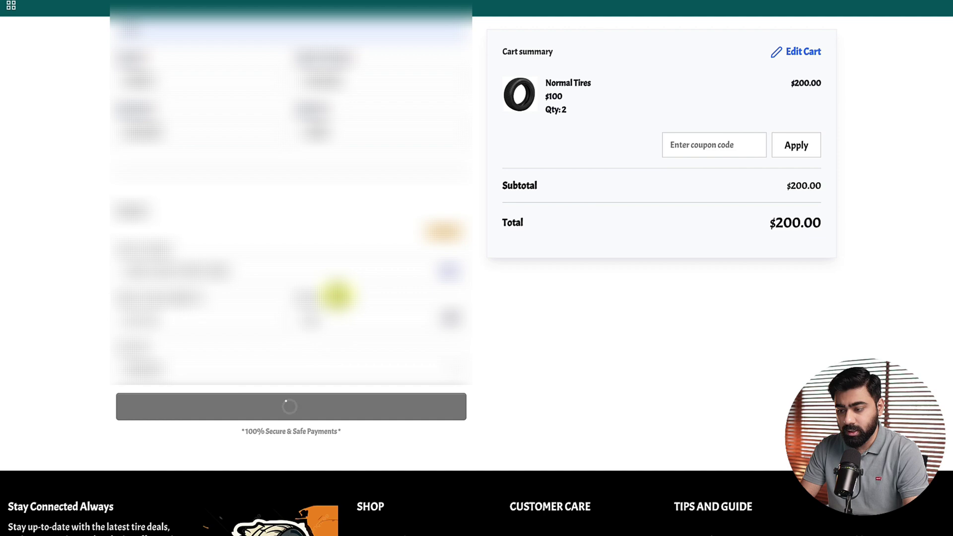
- Go to the customer login page, enter the customer's e-mail address and request a login code
scroll(442, 93, down, 7)
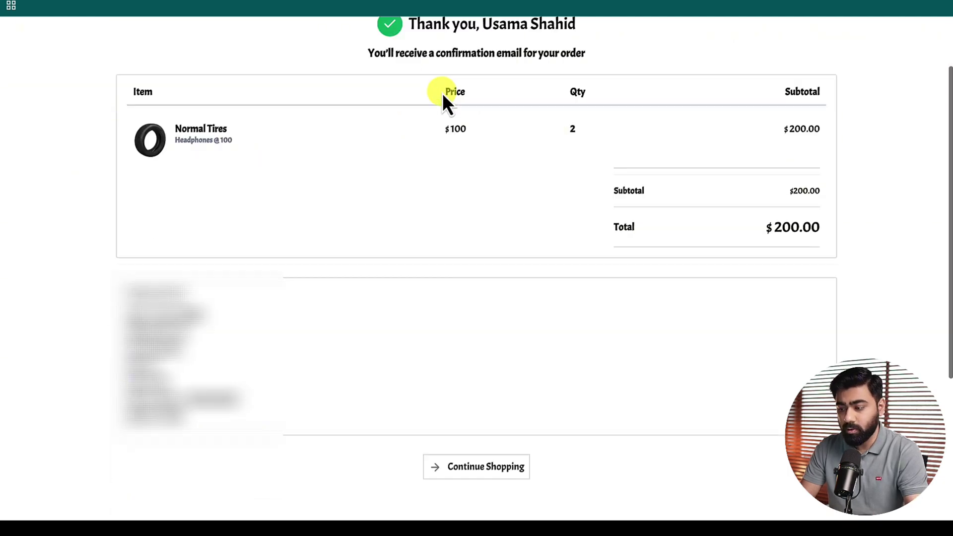
scroll(443, 93, up, 7)
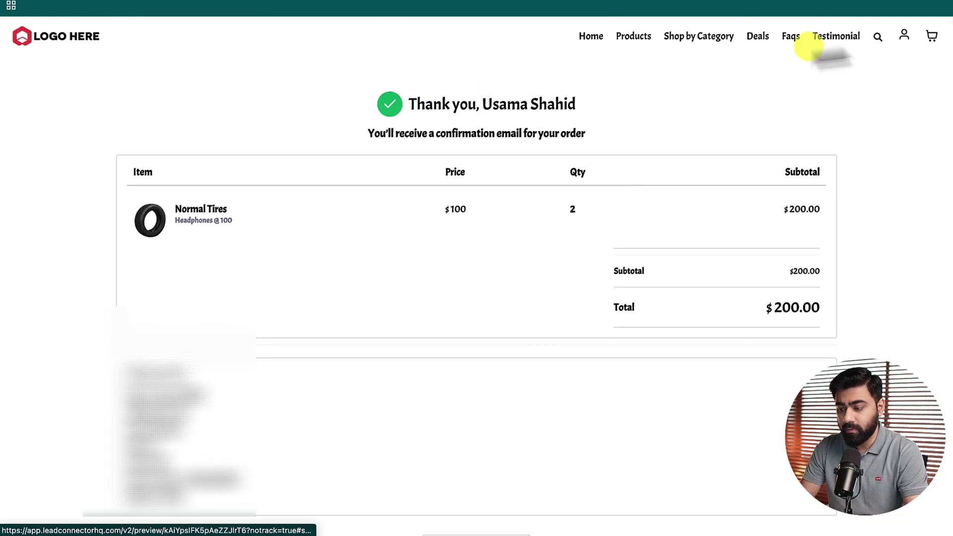
click(904, 39)
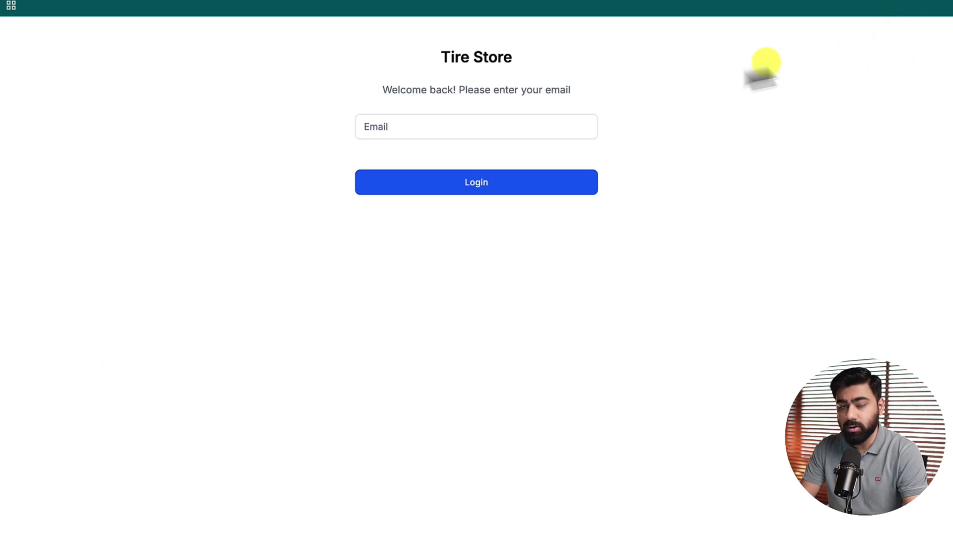
click(440, 126)
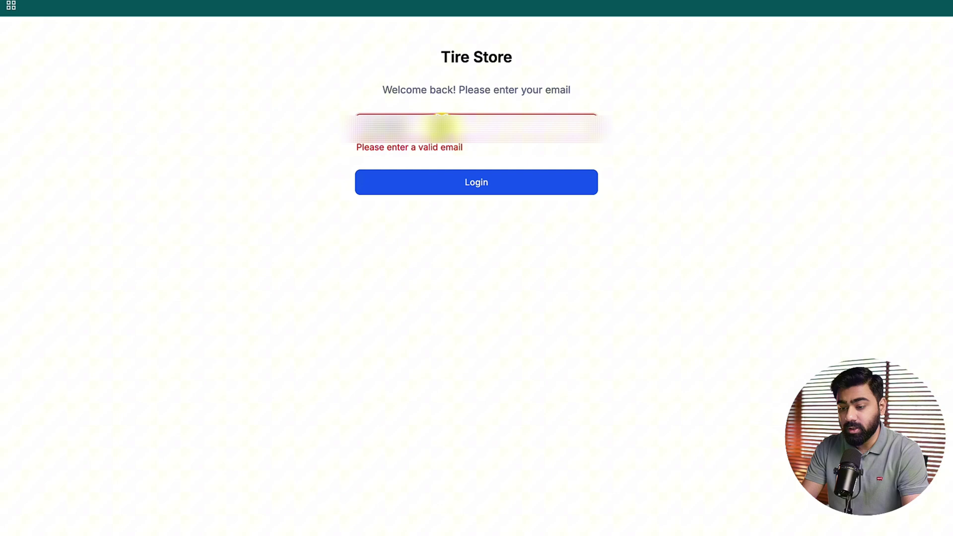
text(.com)
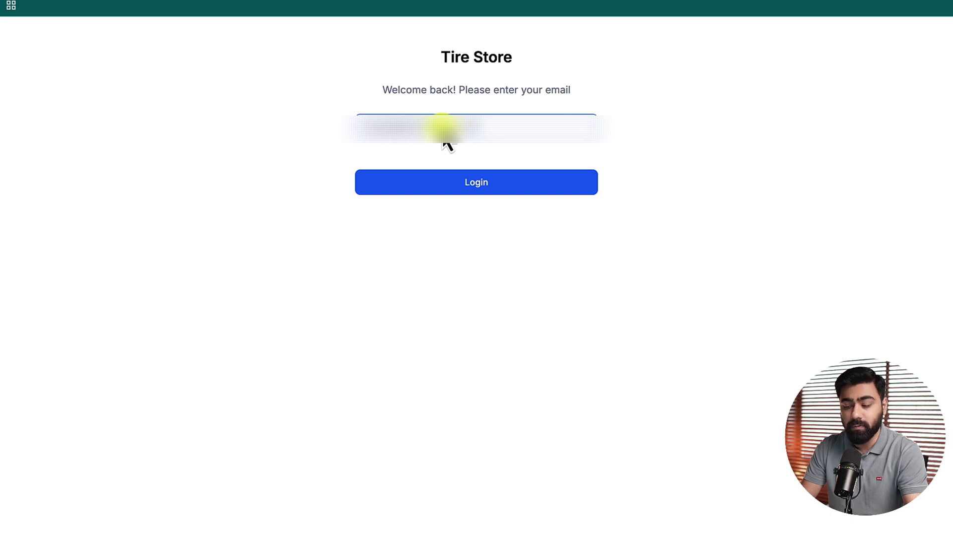
click(464, 191)
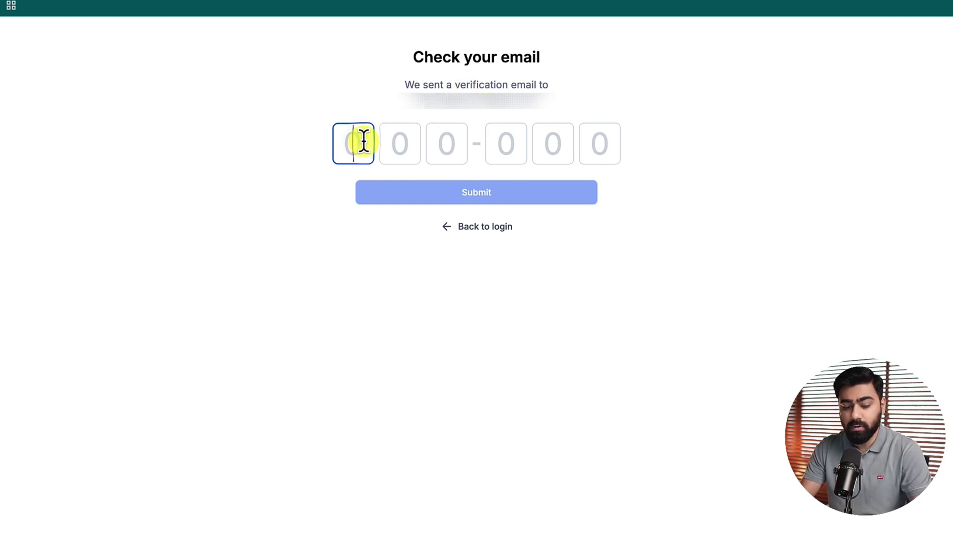
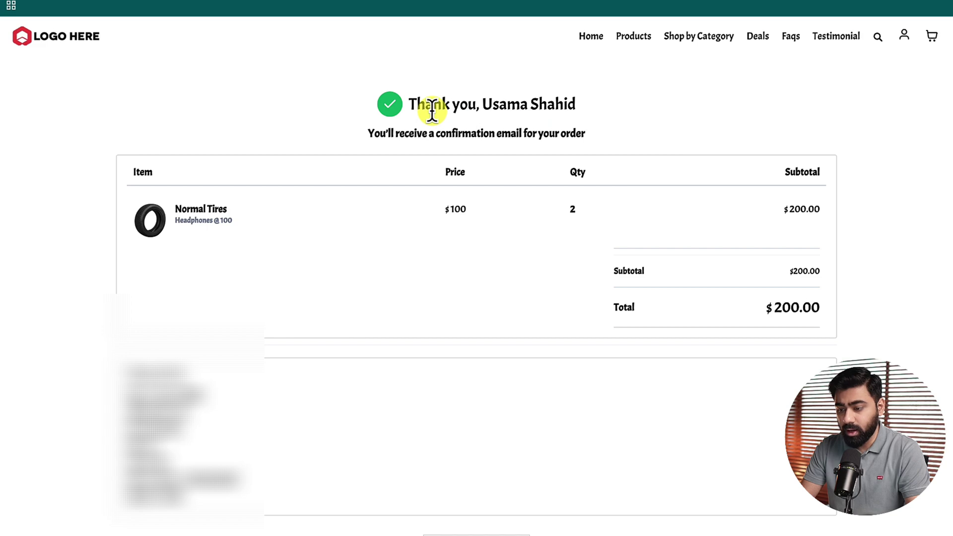
- Paste the emailed six-digit verification code to sign in
scroll(551, 173, down, 3)
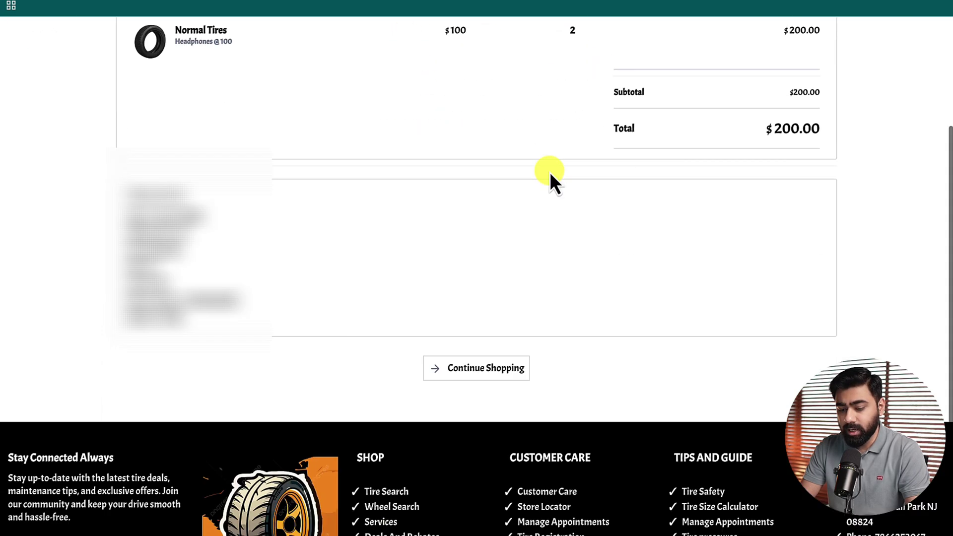
scroll(551, 175, up, 3)
- Choose My Orders from the storefront account menu to view the customer's order history
click(904, 36)
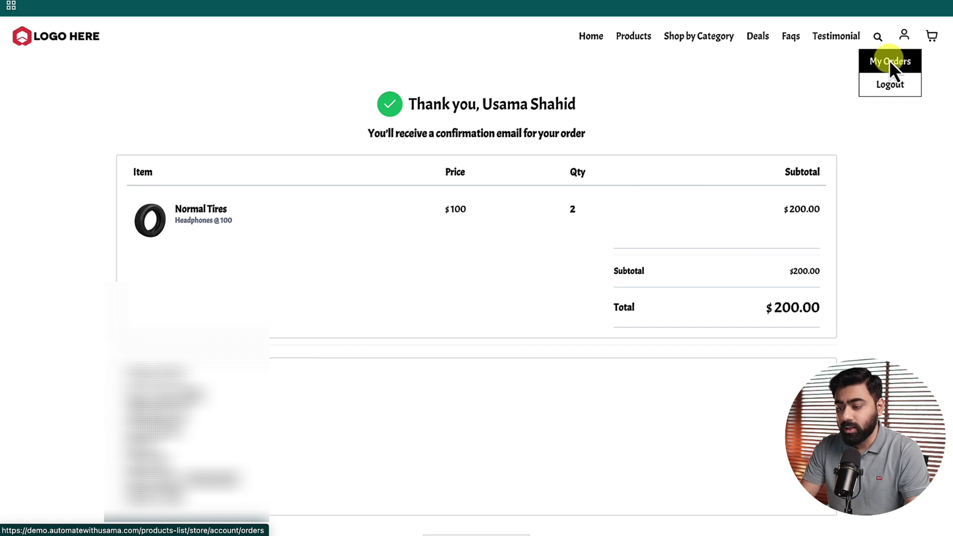
click(894, 60)
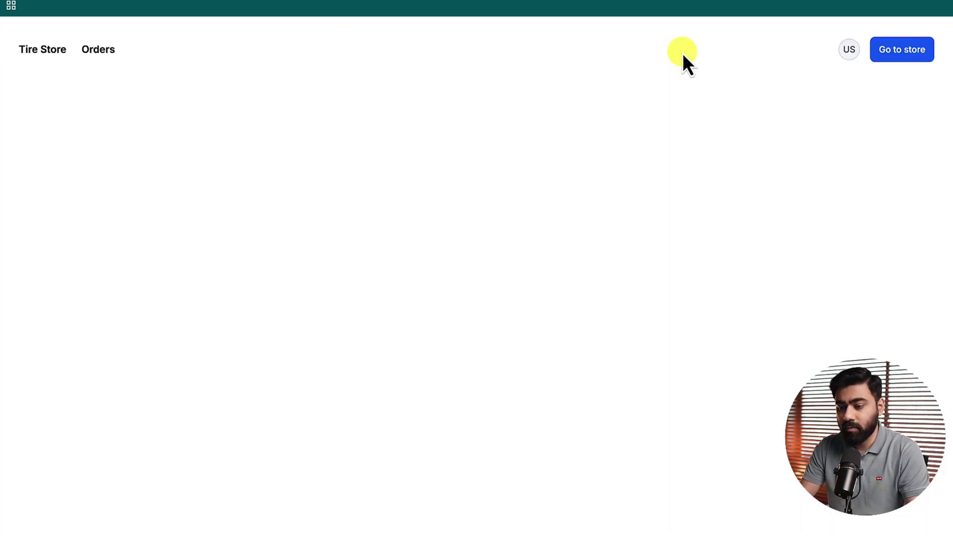